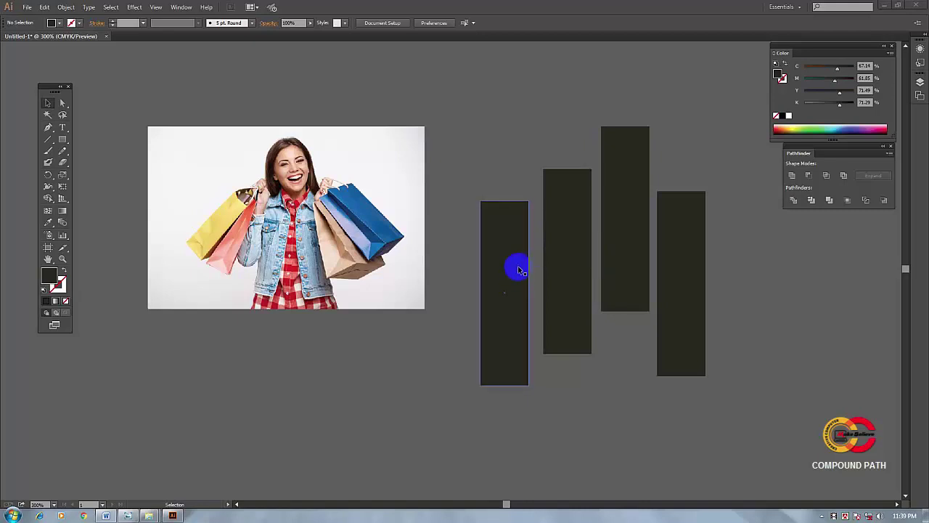
Select the four dark rectangles one at a time to check whether they are separate objects
{"action": "left_click", "coordinate": [574, 255]}
{"action": "left_click", "coordinate": [631, 251]}
{"action": "left_click", "coordinate": [662, 250]}
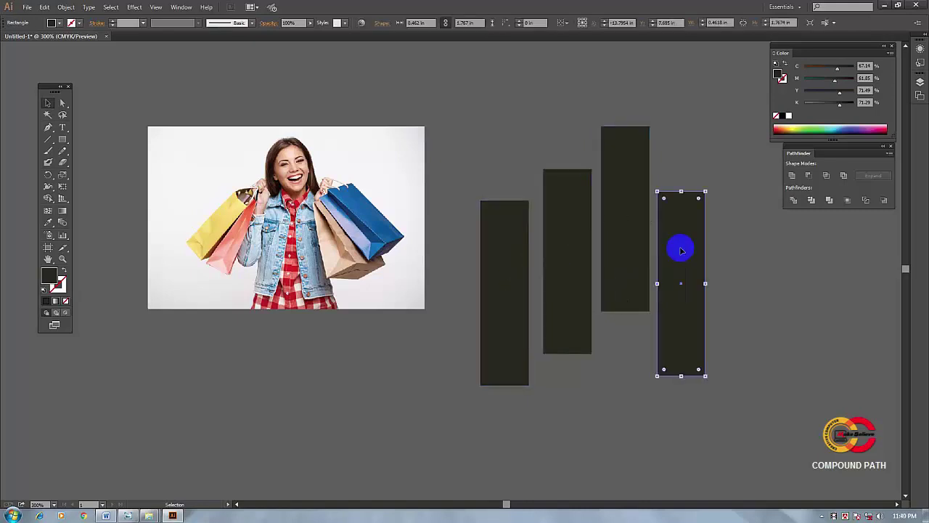
{"action": "left_click", "coordinate": [741, 251]}
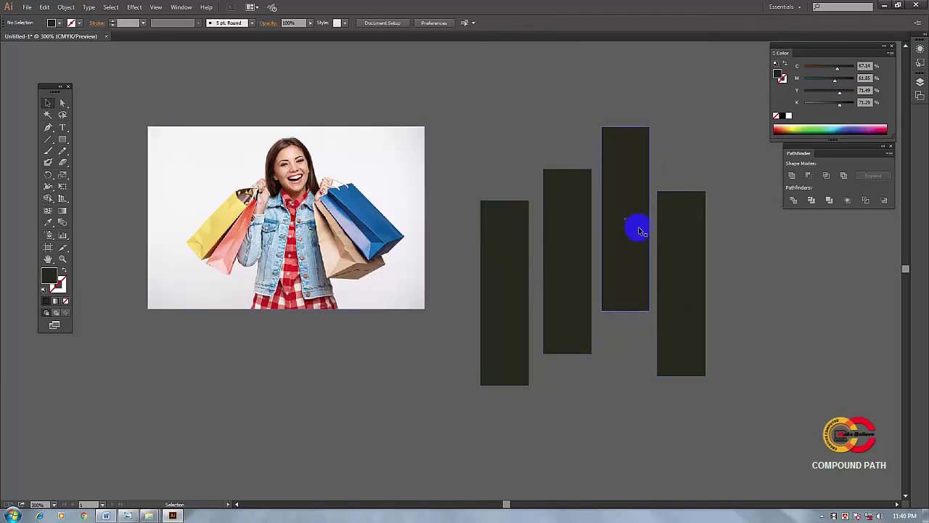
{"action": "left_click", "coordinate": [738, 232]}
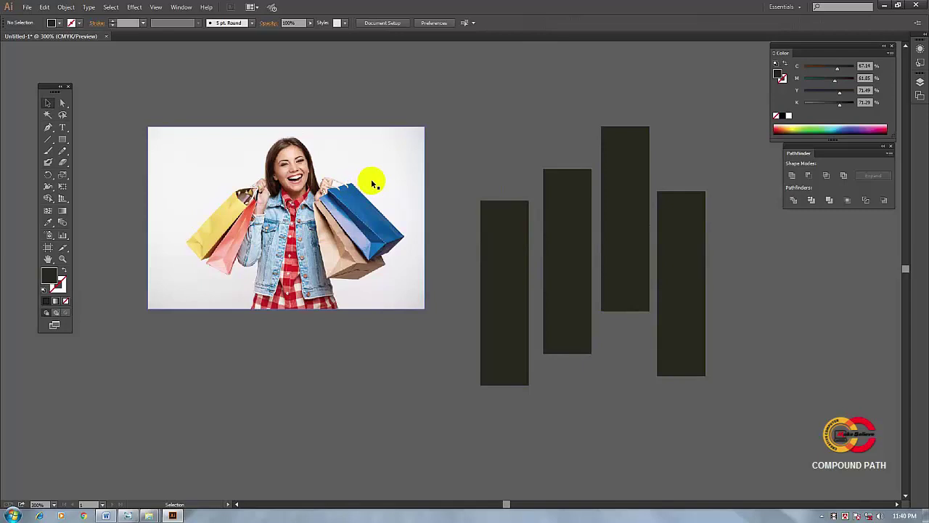
{"action": "left_click_drag", "start_coordinate": [371, 179], "coordinate": [369, 185]}
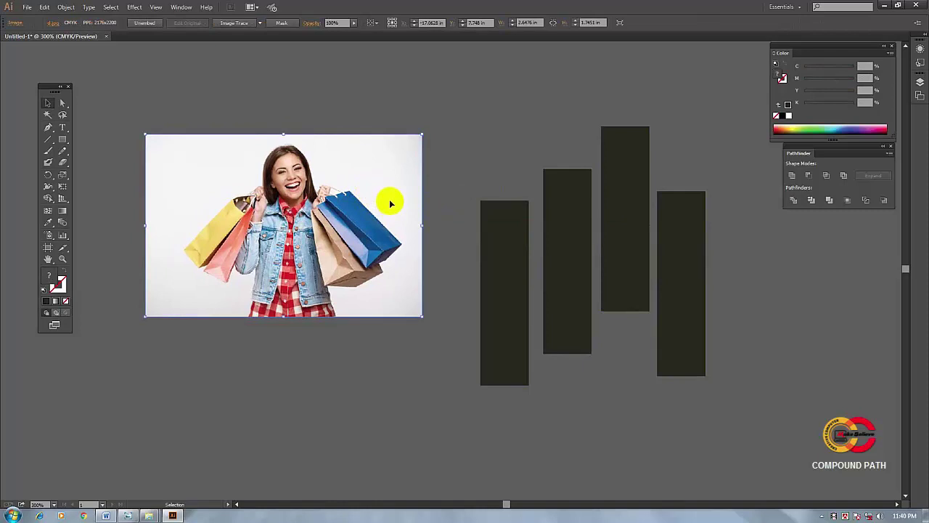
{"action": "left_click", "coordinate": [489, 228]}
{"action": "left_click", "coordinate": [567, 218]}
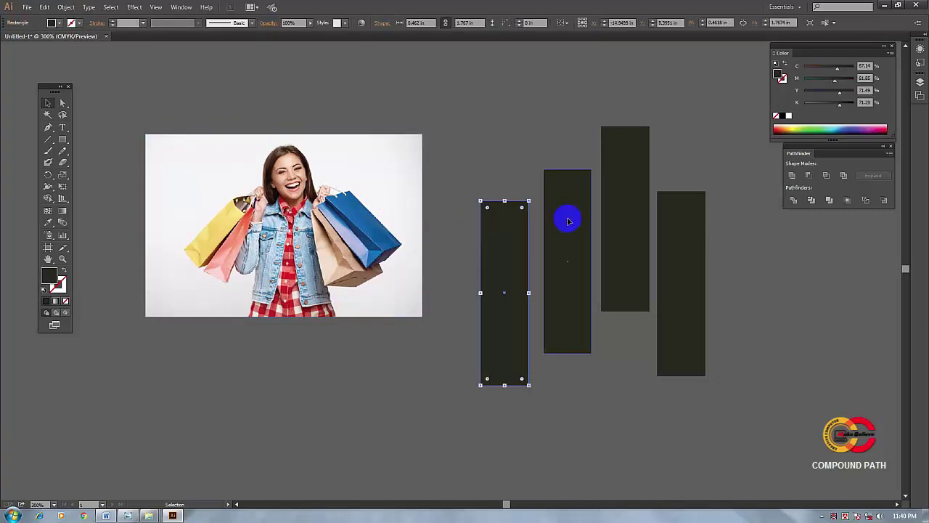
{"action": "left_click", "coordinate": [630, 210]}
{"action": "left_click", "coordinate": [678, 211]}
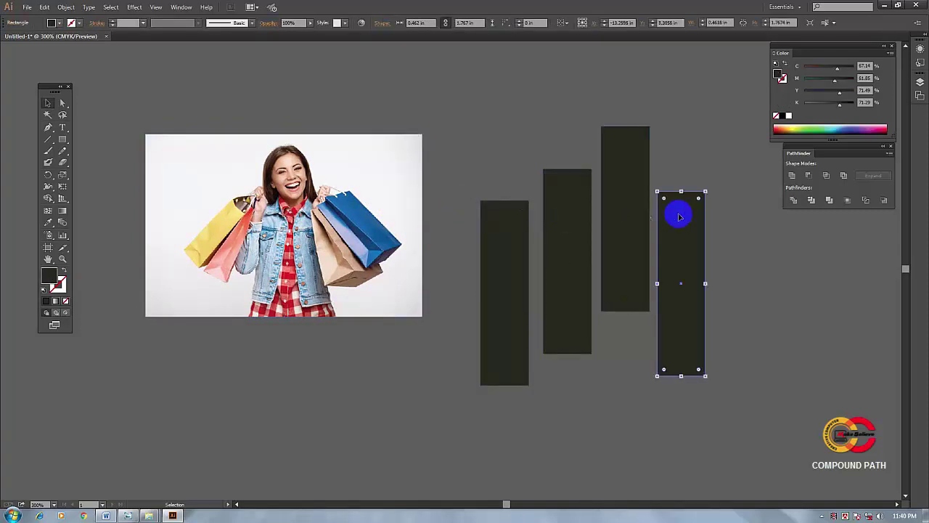
{"action": "left_click", "coordinate": [729, 208]}
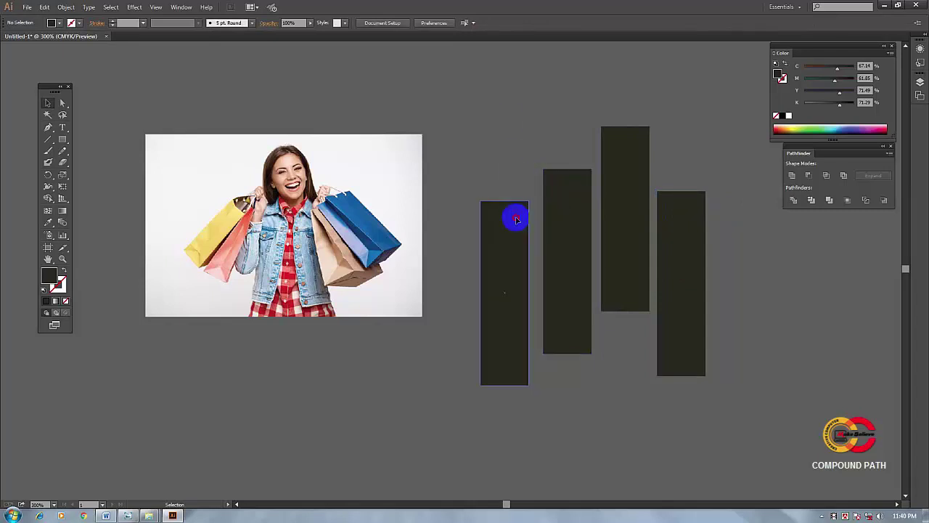
{"action": "left_click", "coordinate": [567, 206]}
{"action": "left_click", "coordinate": [624, 197]}
{"action": "left_click", "coordinate": [665, 212]}
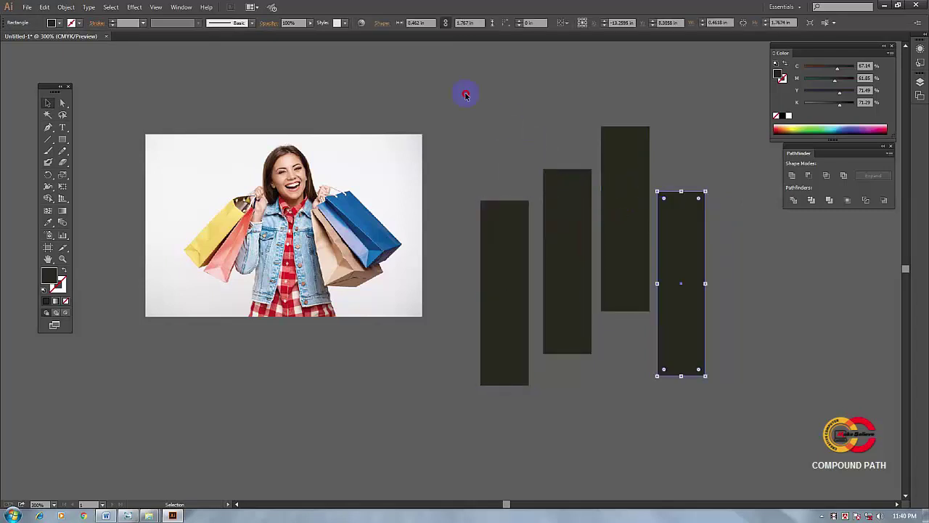
Move all four dark rectangles together onto the photo and bring them to the front
{"action": "left_click_drag", "start_coordinate": [465, 93], "coordinate": [734, 390]}
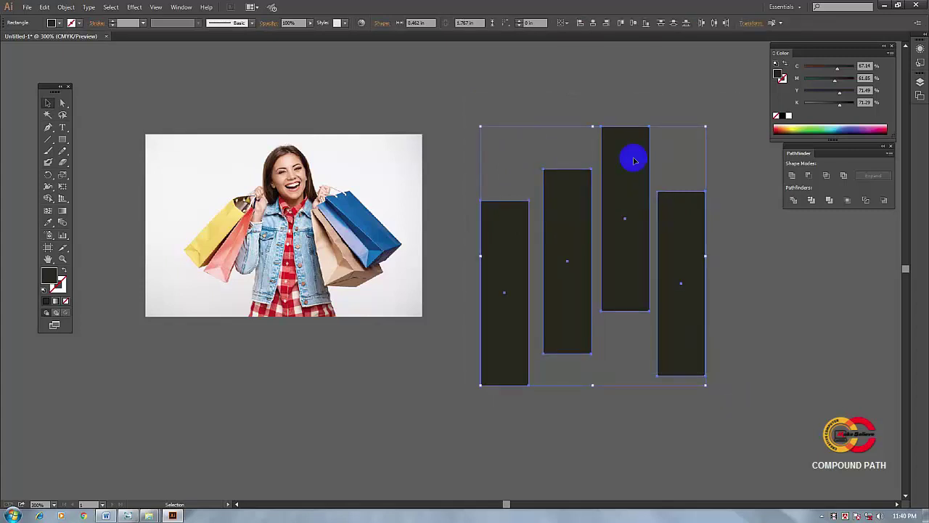
{"action": "left_click_drag", "start_coordinate": [606, 172], "coordinate": [326, 124]}
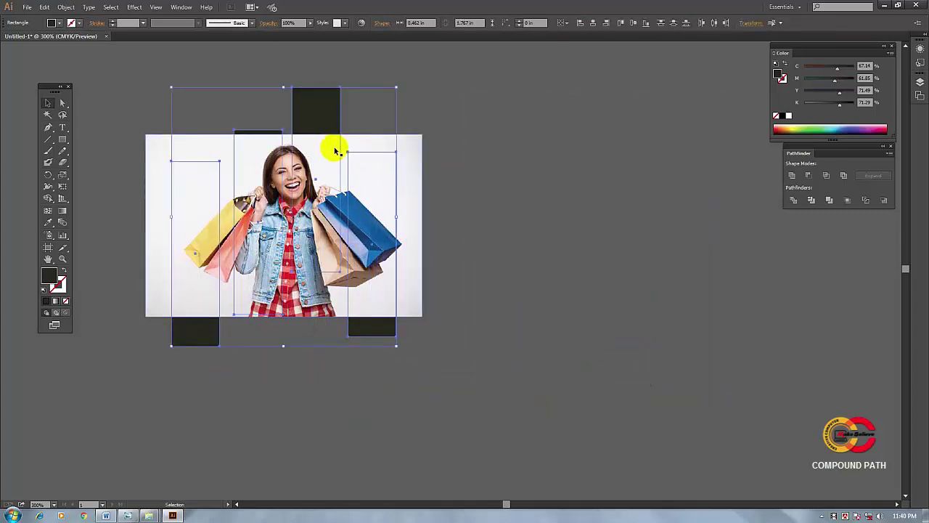
{"action": "left_click", "coordinate": [324, 119]}
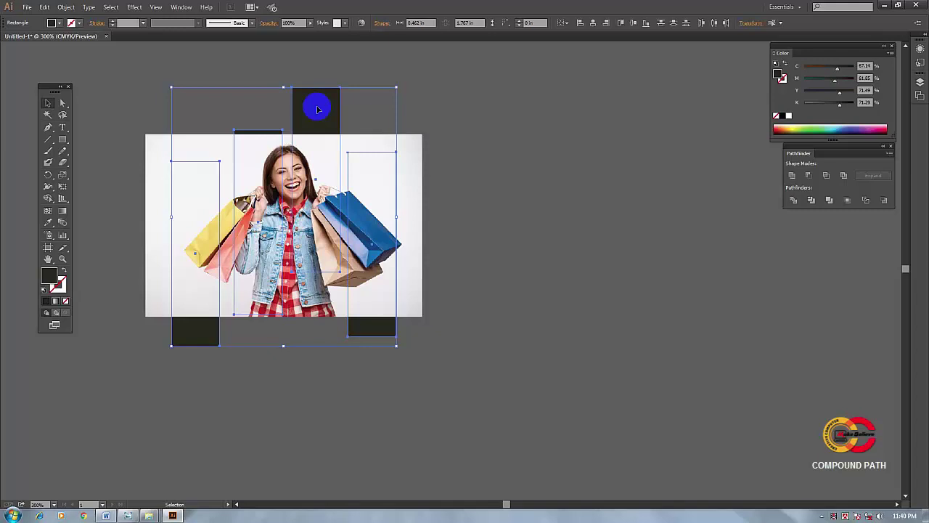
{"action": "right_click", "coordinate": [318, 161]}
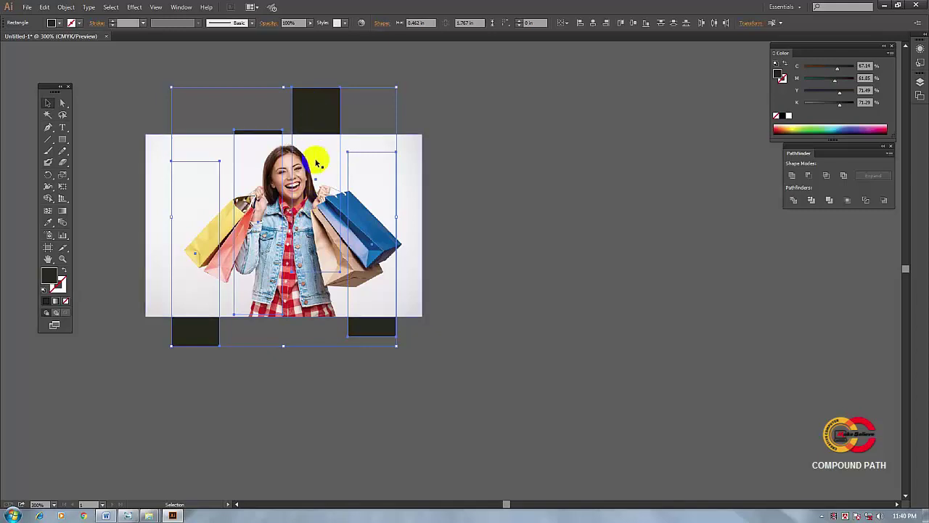
{"action": "mouse_move", "coordinate": [355, 288]}
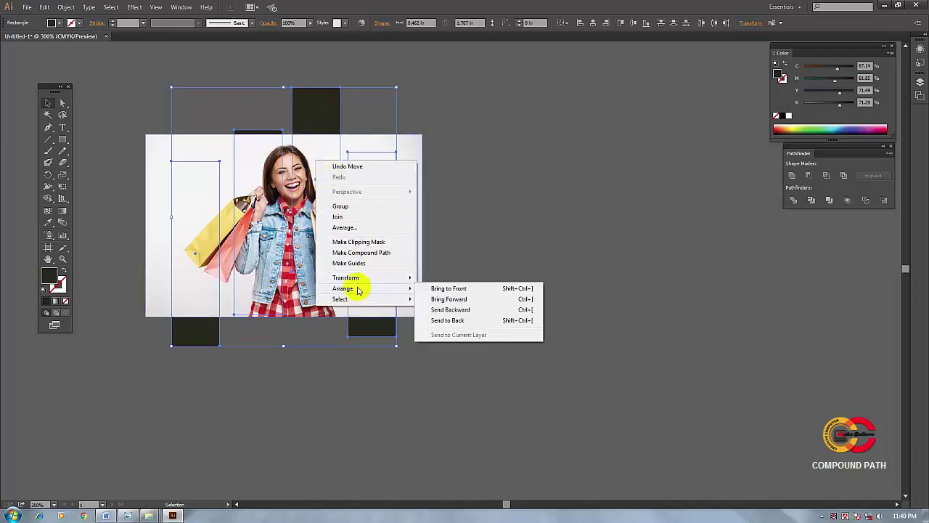
{"action": "left_click", "coordinate": [473, 292]}
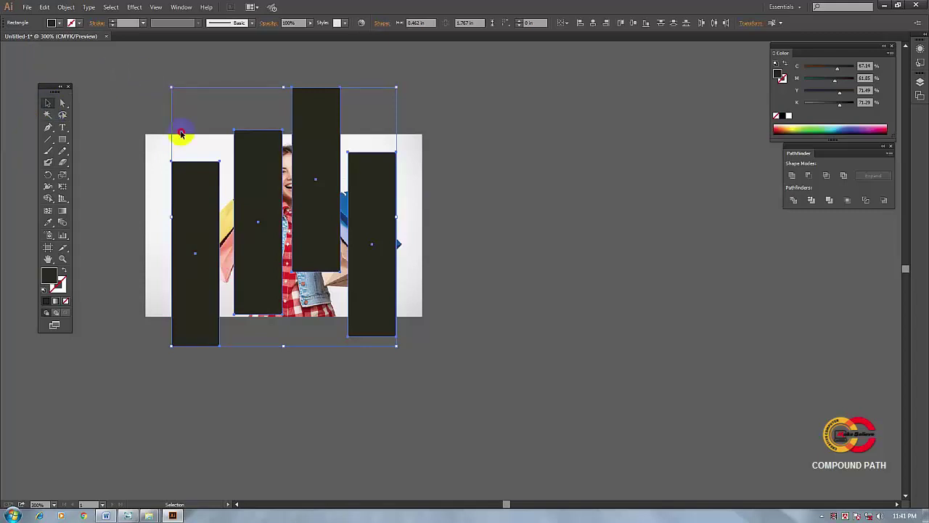
Try to make a clipping mask from the photo and the four separate rectangles, and undo it
{"action": "left_click_drag", "start_coordinate": [181, 134], "coordinate": [468, 377]}
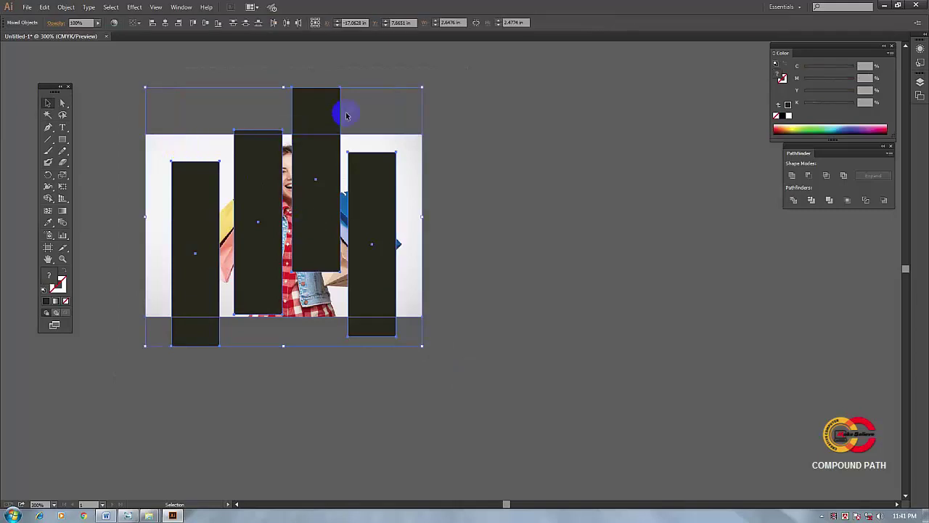
{"action": "right_click", "coordinate": [315, 151]}
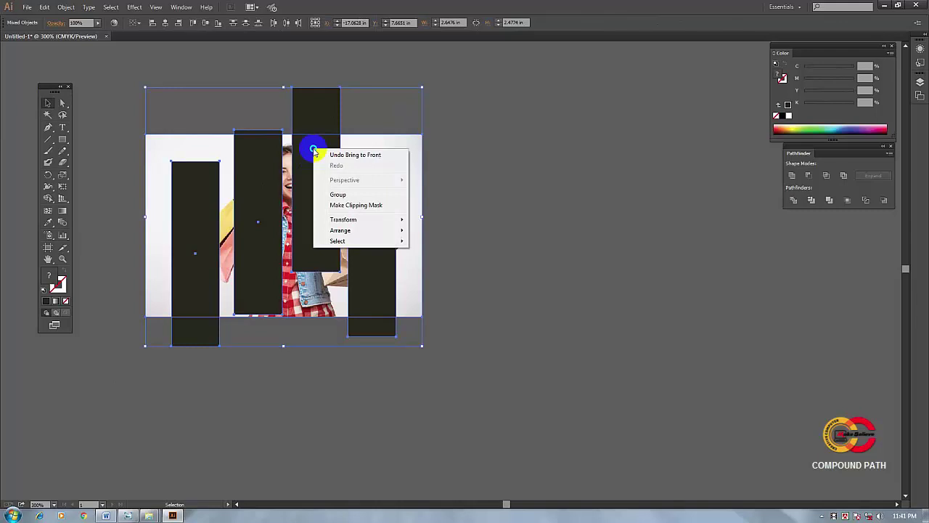
{"action": "left_click", "coordinate": [376, 207]}
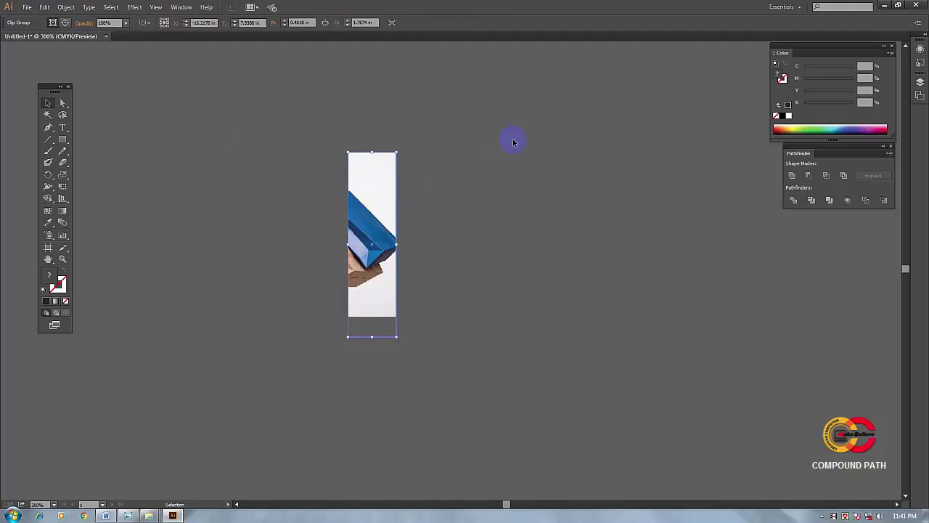
{"action": "key", "text": "a"}
{"action": "key", "text": "ctrl+z"}
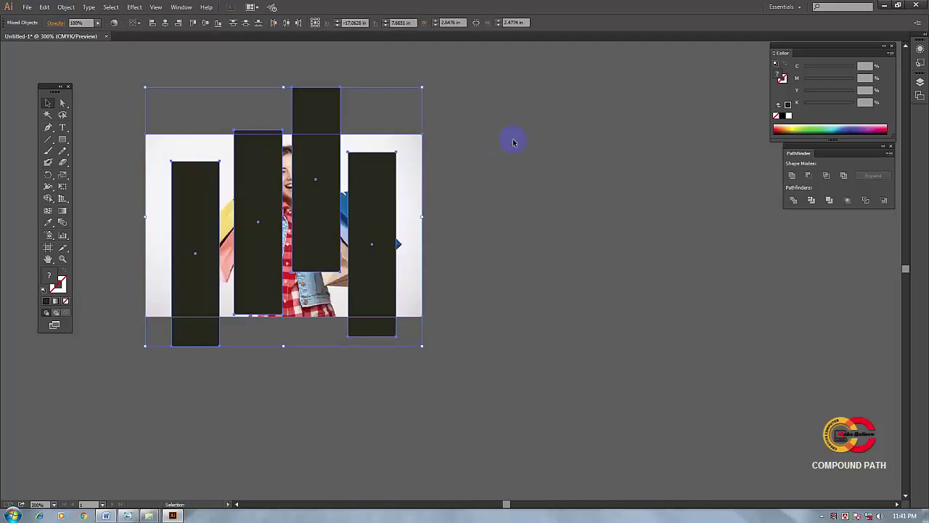
Check each of the four rectangles over the photo individually as a separate object
{"action": "left_click", "coordinate": [453, 161]}
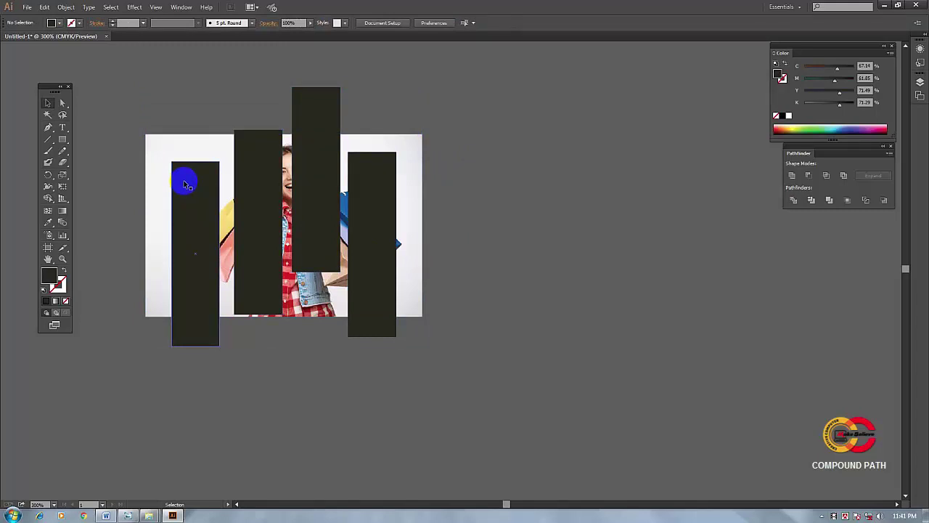
{"action": "left_click", "coordinate": [206, 183]}
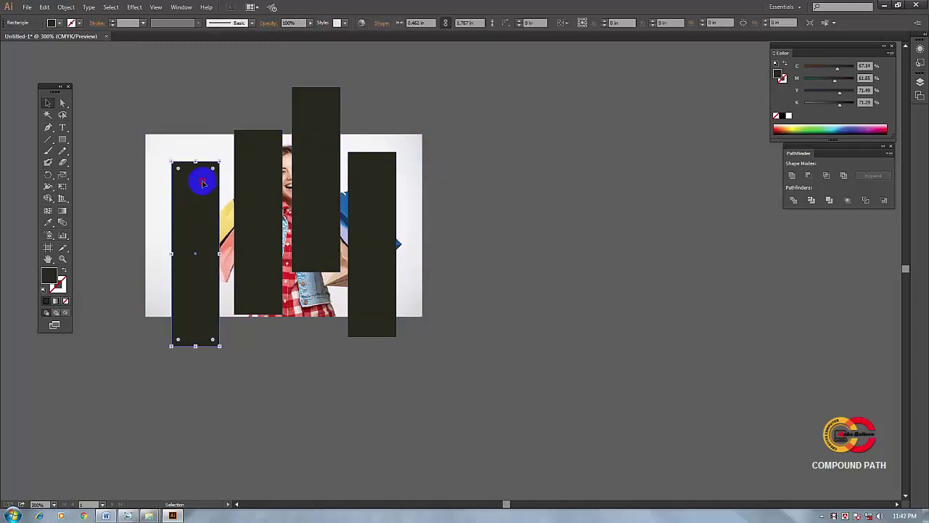
{"action": "left_click", "coordinate": [260, 159]}
{"action": "left_click", "coordinate": [316, 165]}
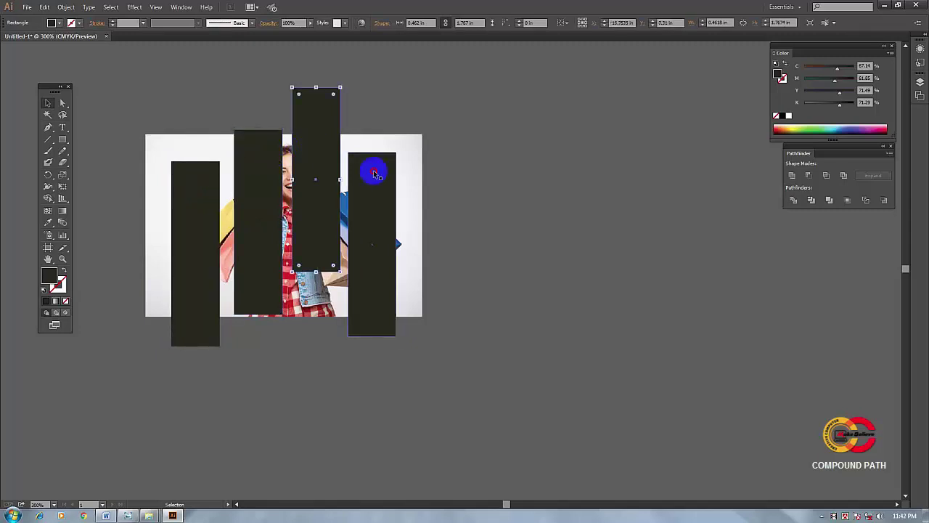
{"action": "left_click", "coordinate": [374, 174]}
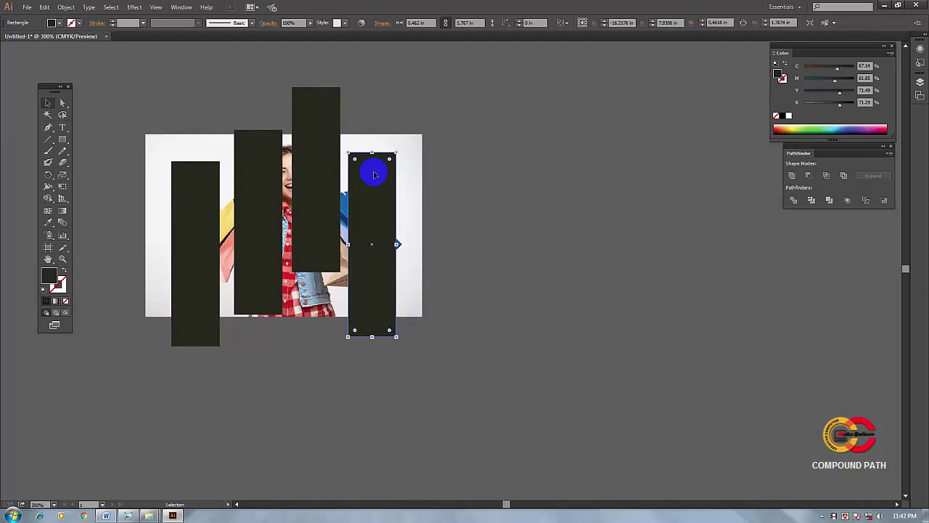
{"action": "left_click", "coordinate": [202, 186]}
{"action": "left_click", "coordinate": [257, 171]}
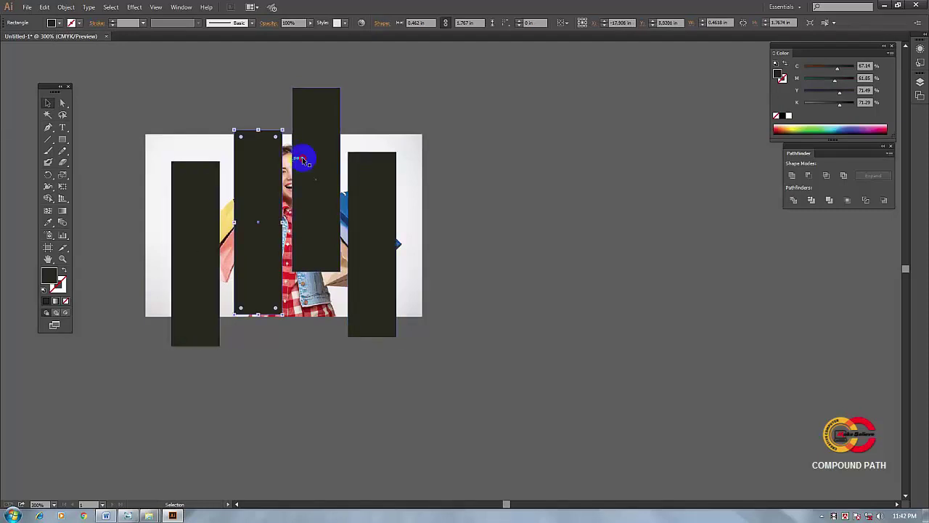
{"action": "left_click", "coordinate": [369, 172]}
{"action": "left_click", "coordinate": [194, 190]}
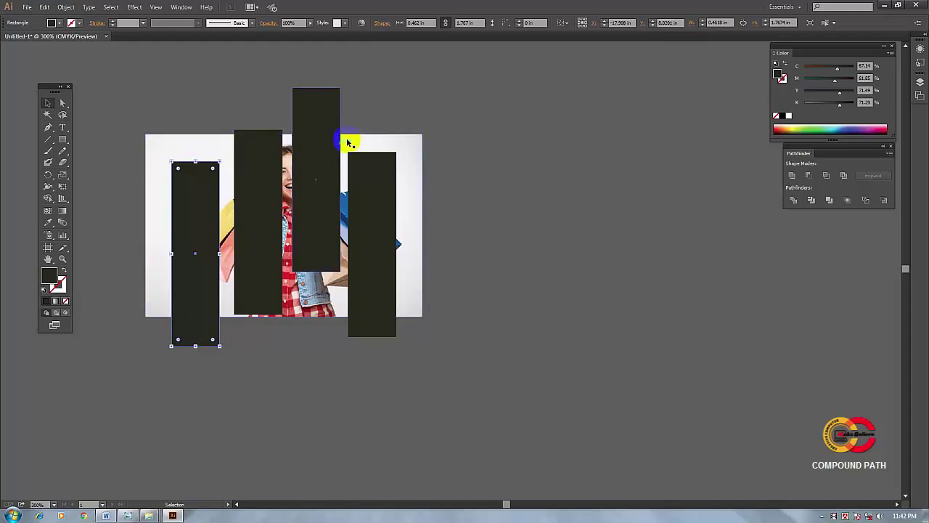
Move the photo out from behind the rectangles to the empty space beside them
{"action": "left_click", "coordinate": [408, 145]}
{"action": "left_click_drag", "start_coordinate": [410, 145], "coordinate": [726, 145]}
{"action": "left_click_drag", "start_coordinate": [569, 167], "coordinate": [567, 178]}
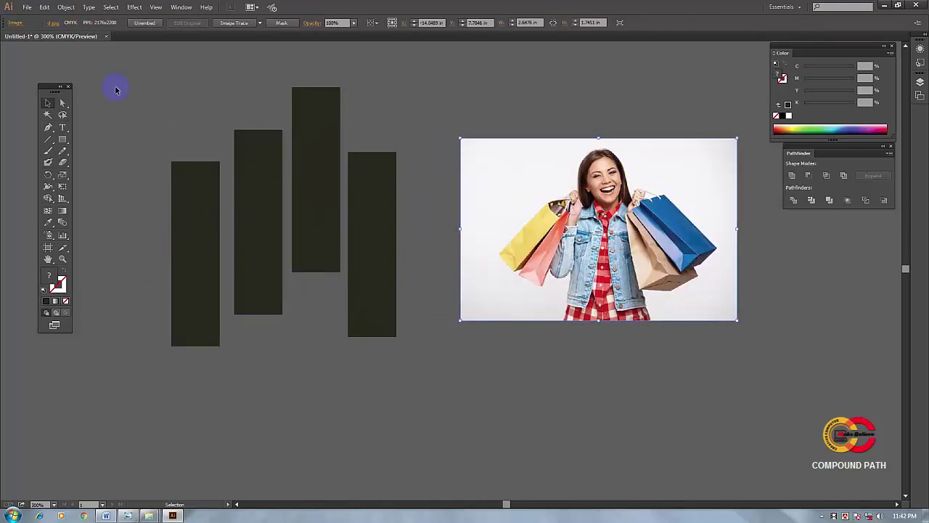
Combine the four dark rectangles into one compound path and deselect it
{"action": "mouse_move", "coordinate": [120, 80]}
{"action": "left_mouse_down"}
{"action": "mouse_move", "coordinate": [181, 114]}
{"action": "mouse_move", "coordinate": [438, 374]}
{"action": "mouse_move", "coordinate": [431, 371]}
{"action": "left_mouse_up"}
{"action": "left_click", "coordinate": [48, 106]}
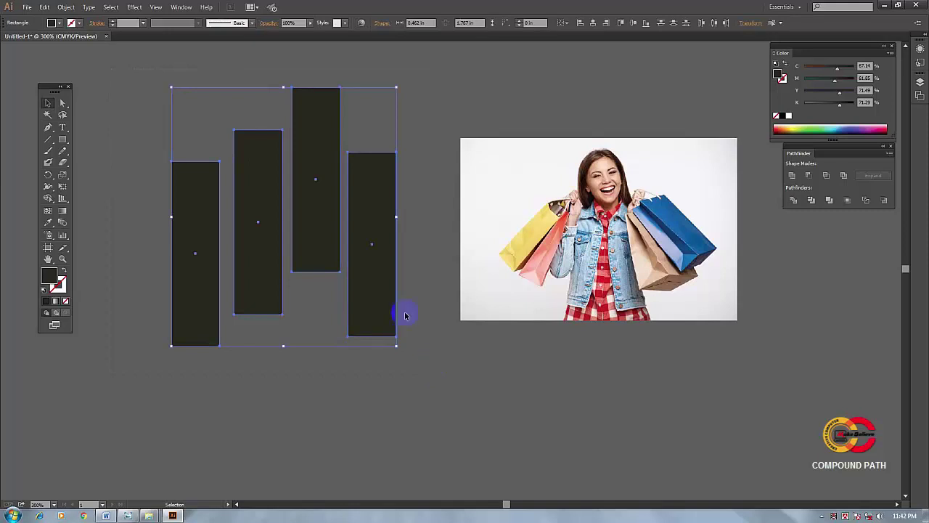
{"action": "left_click", "coordinate": [66, 8]}
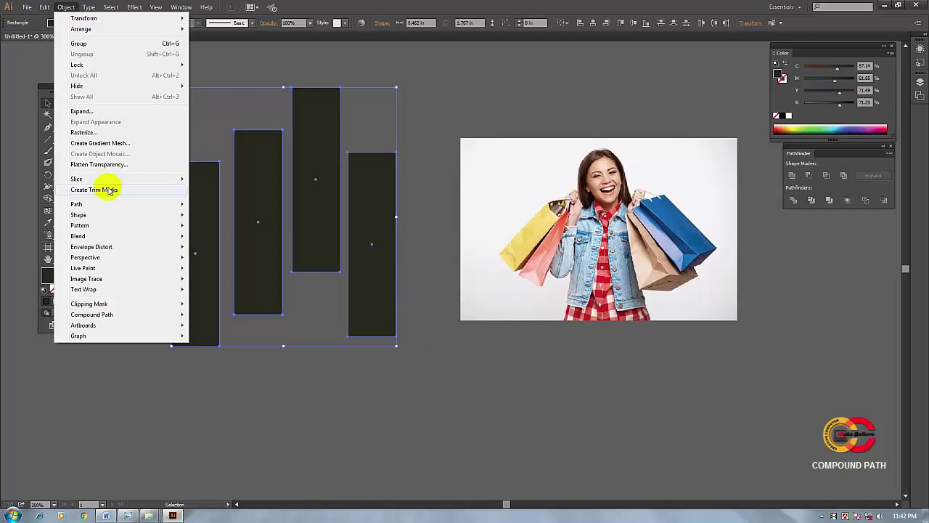
{"action": "mouse_move", "coordinate": [112, 318]}
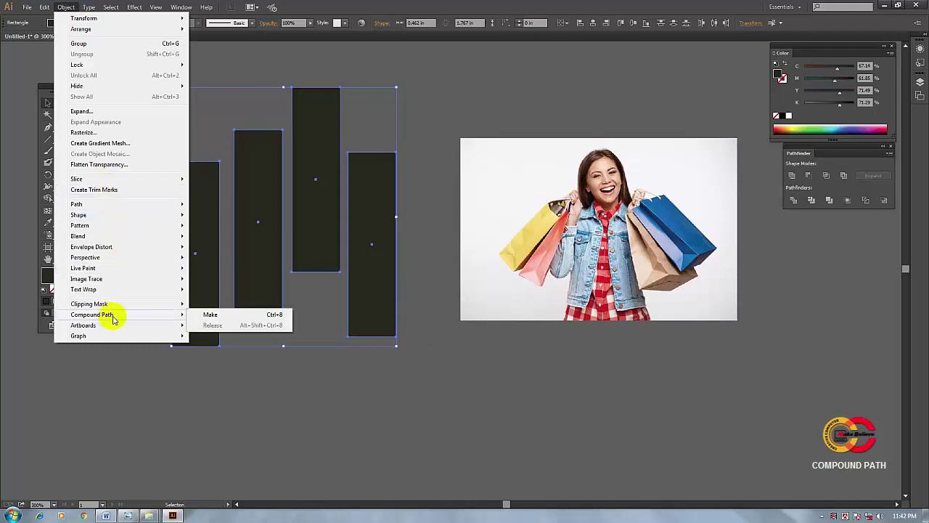
{"action": "left_click", "coordinate": [233, 318]}
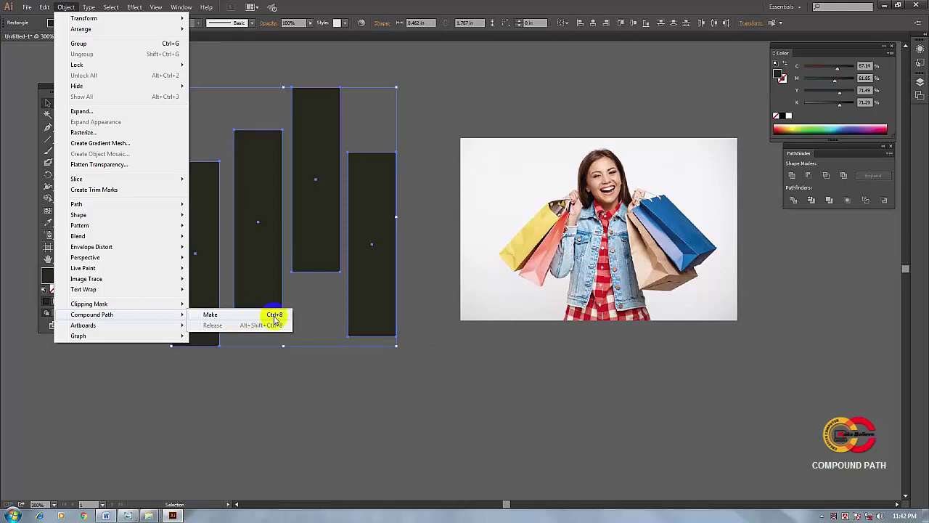
{"action": "left_click", "coordinate": [218, 317]}
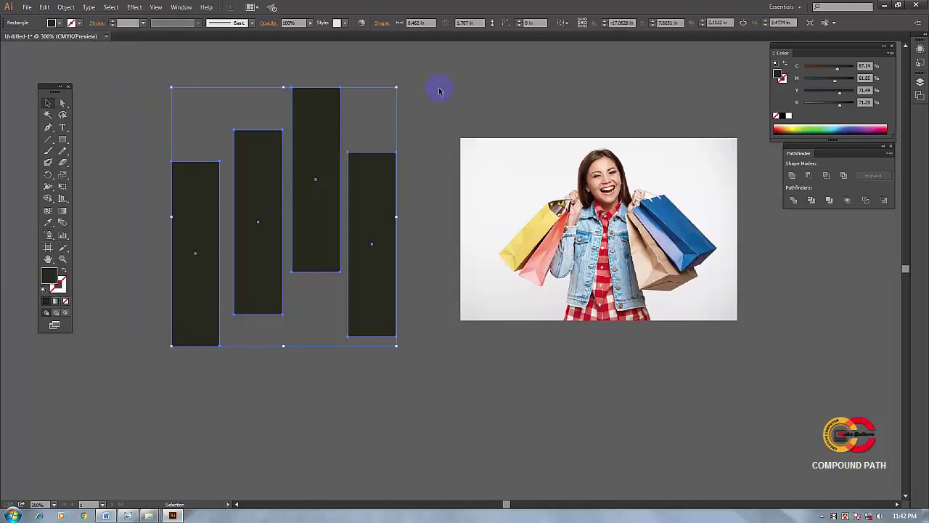
{"action": "left_click", "coordinate": [396, 78]}
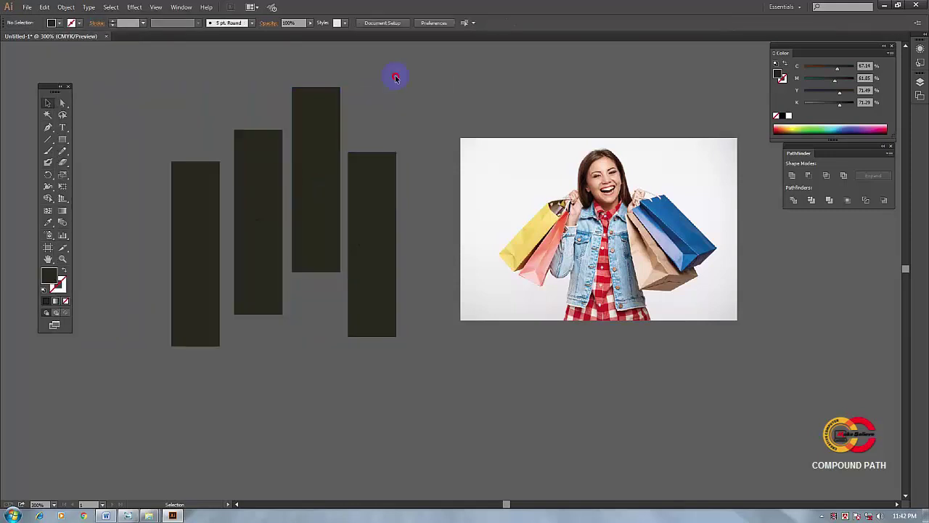
Shift the photo closer to the compound path and place the four-rectangle shape over the photo
{"action": "left_click", "coordinate": [315, 116]}
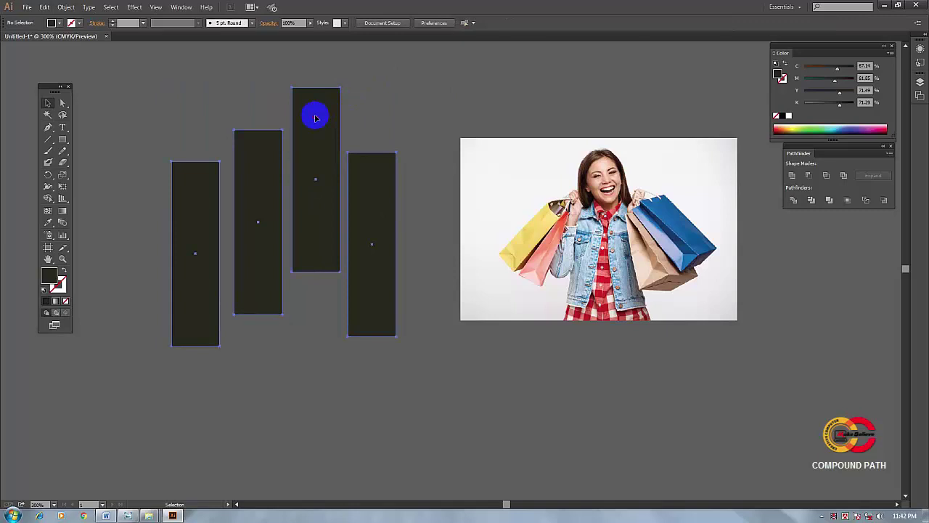
{"action": "left_click_drag", "start_coordinate": [315, 118], "coordinate": [313, 160]}
{"action": "left_click_drag", "start_coordinate": [469, 161], "coordinate": [351, 164]}
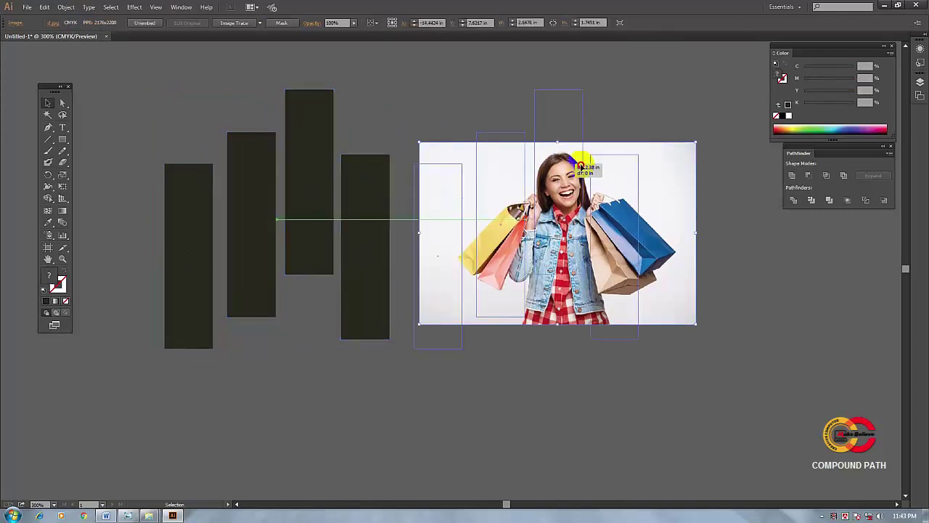
{"action": "left_click_drag", "start_coordinate": [581, 167], "coordinate": [595, 161]}
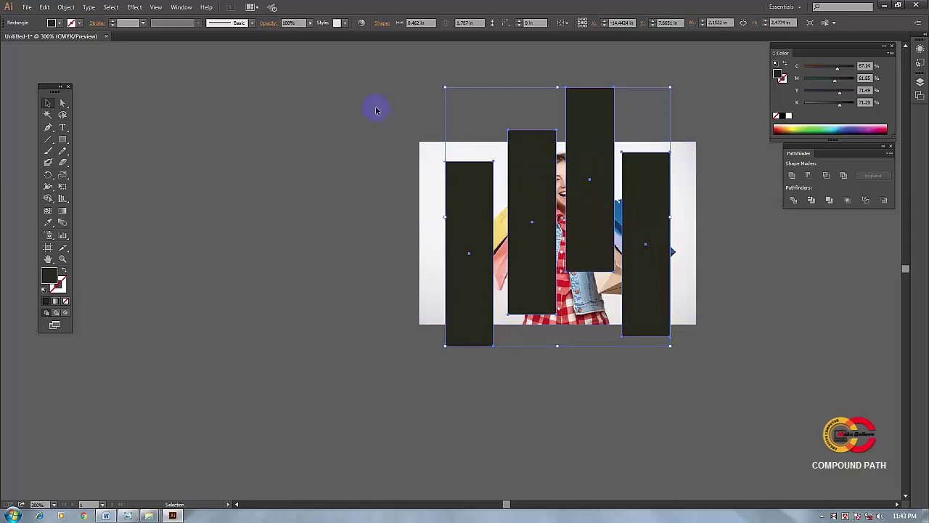
Make a clipping mask from the four-rectangle compound path and the photo, then move the clipped group into the empty space beside it
{"action": "key", "text": "ctrl+a"}
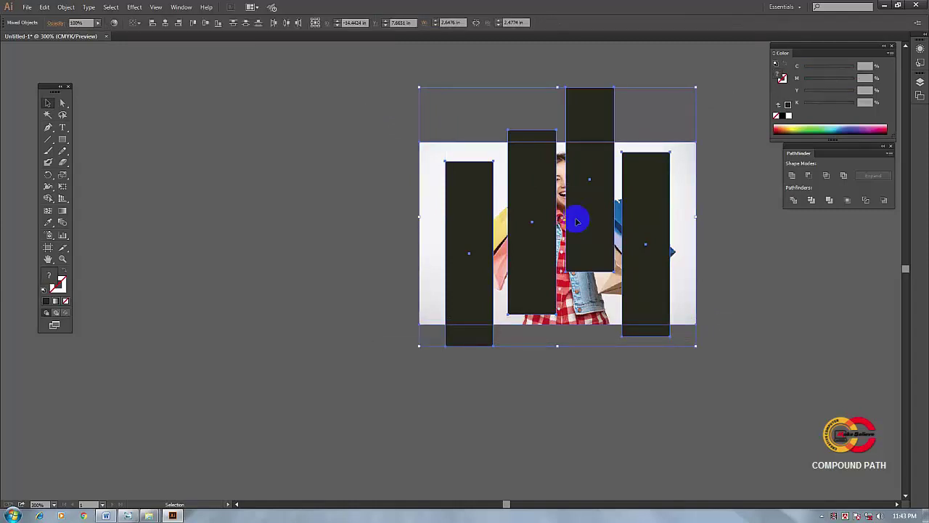
{"action": "right_click", "coordinate": [527, 166]}
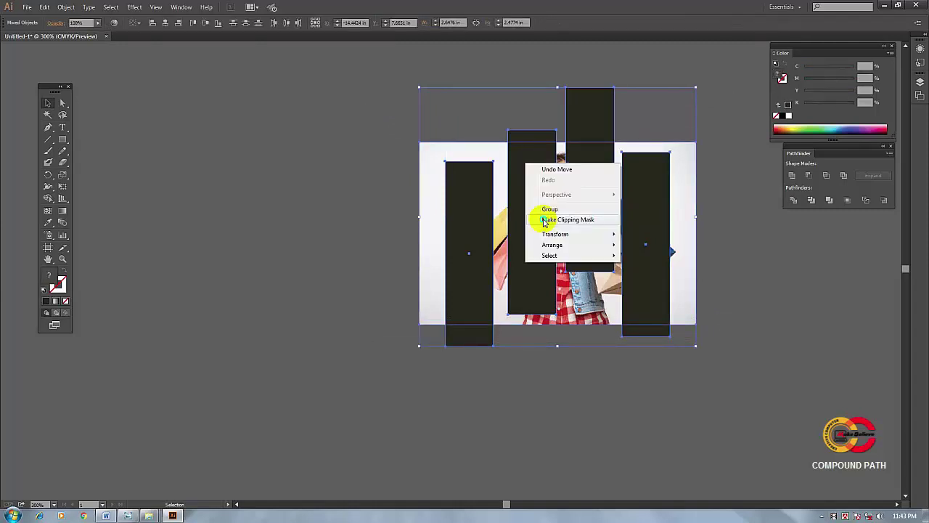
{"action": "left_click", "coordinate": [568, 220]}
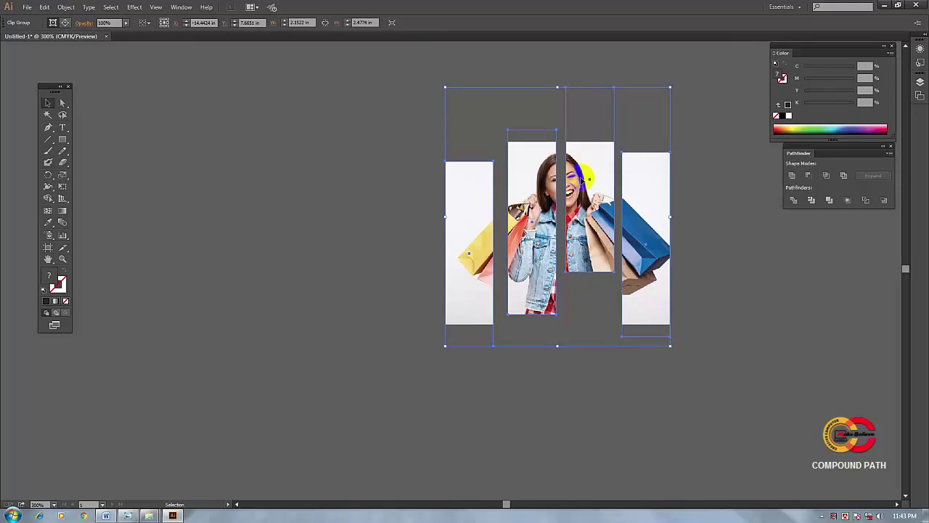
{"action": "left_click_drag", "start_coordinate": [581, 178], "coordinate": [437, 172]}
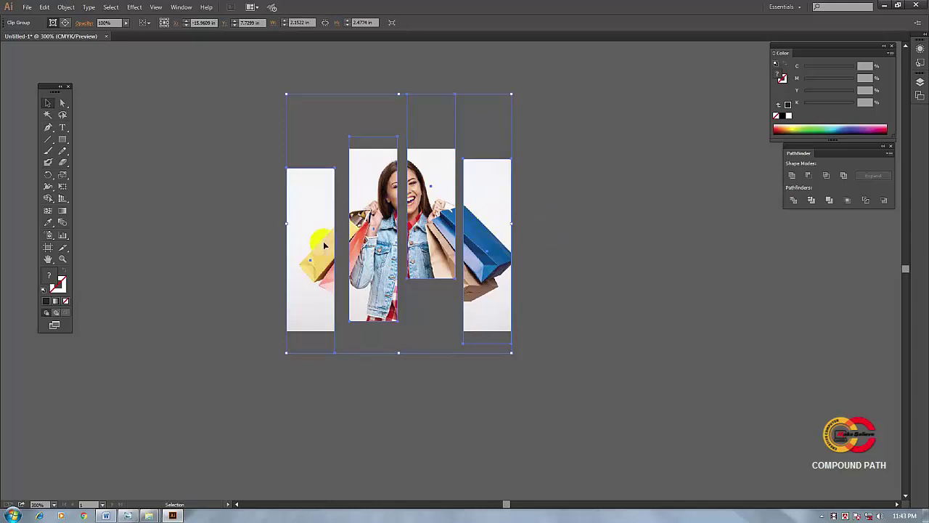
Reposition the photo inside the clipping group so the woman's face sits within the third panel, then leave isolation mode
{"action": "double_click", "coordinate": [431, 210]}
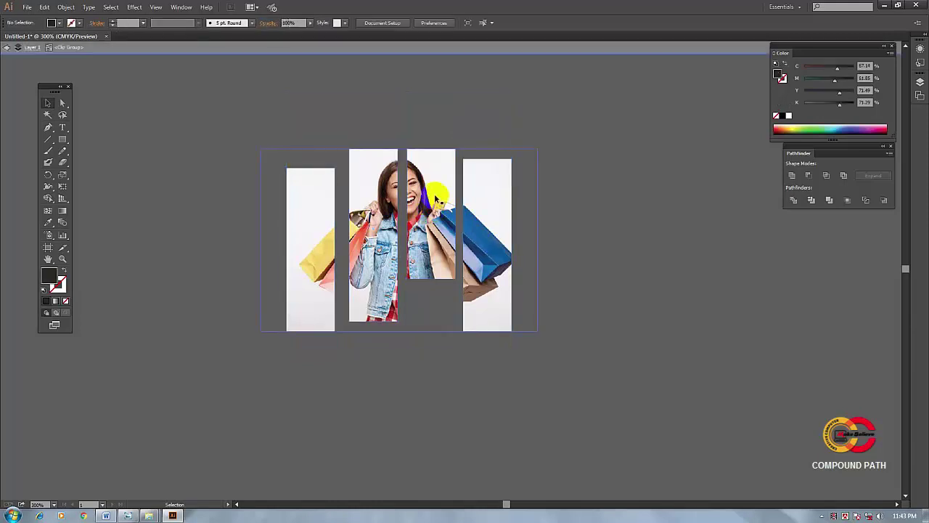
{"action": "left_click_drag", "start_coordinate": [437, 199], "coordinate": [427, 203]}
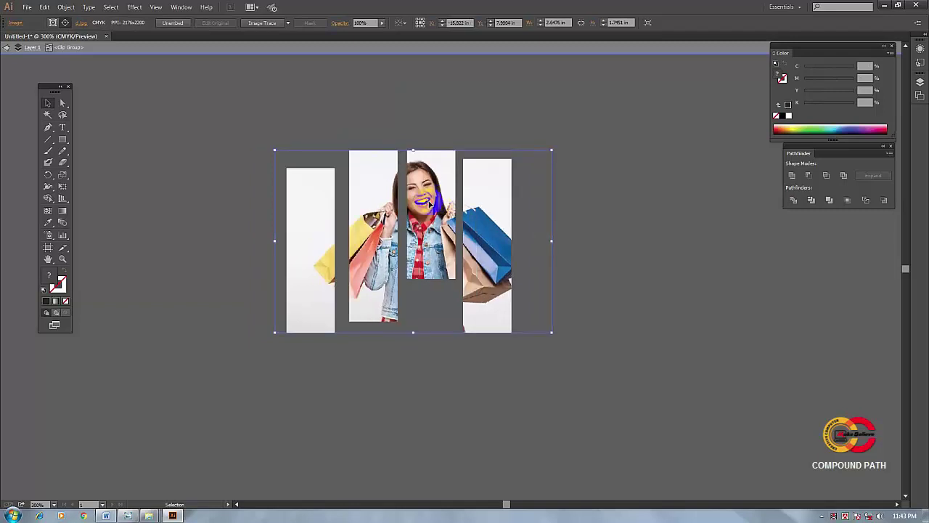
{"action": "left_click", "coordinate": [601, 208]}
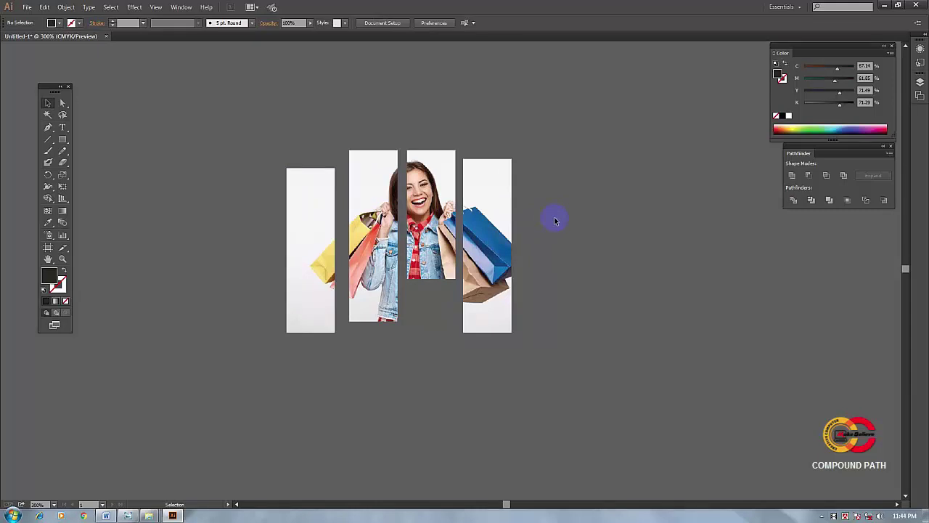
Select the clipped group and display its image links in a floating Links panel beside the artwork
{"action": "left_click", "coordinate": [428, 195]}
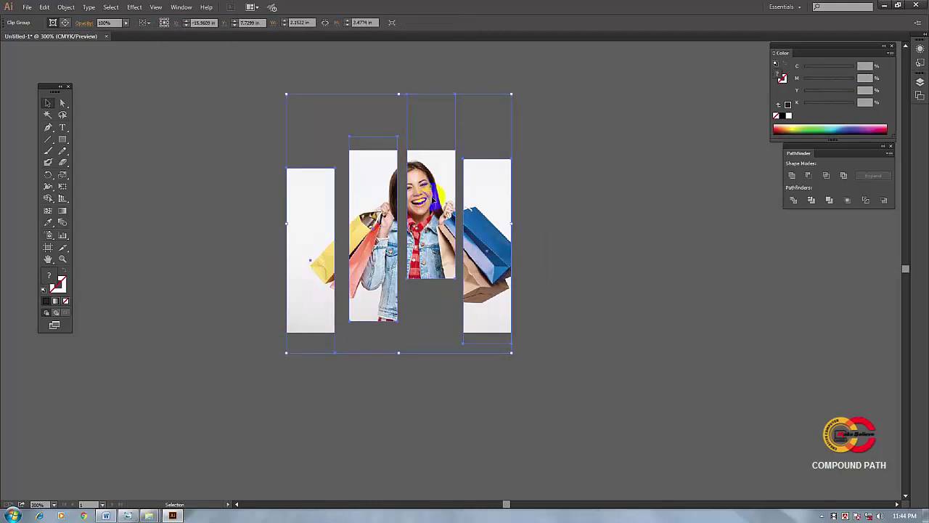
{"action": "left_click", "coordinate": [180, 8]}
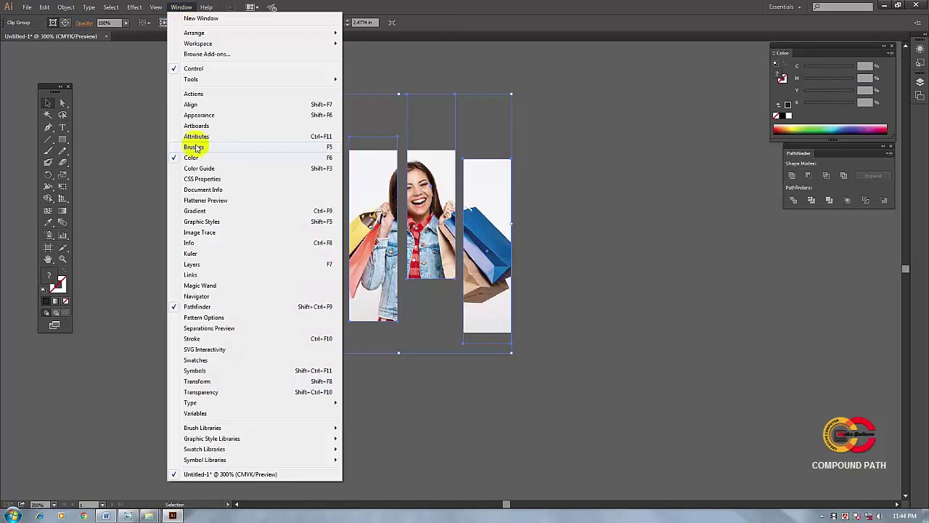
{"action": "left_click", "coordinate": [191, 274]}
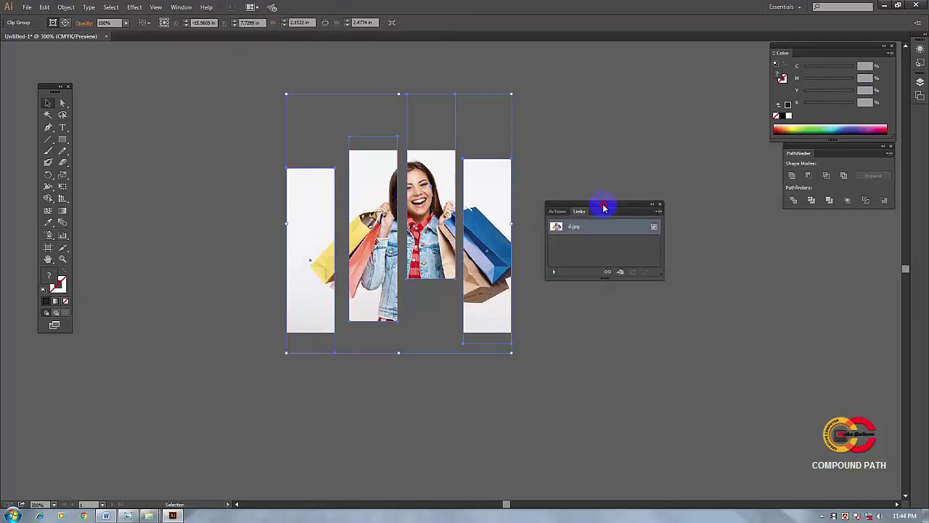
{"action": "left_click_drag", "start_coordinate": [603, 208], "coordinate": [607, 187]}
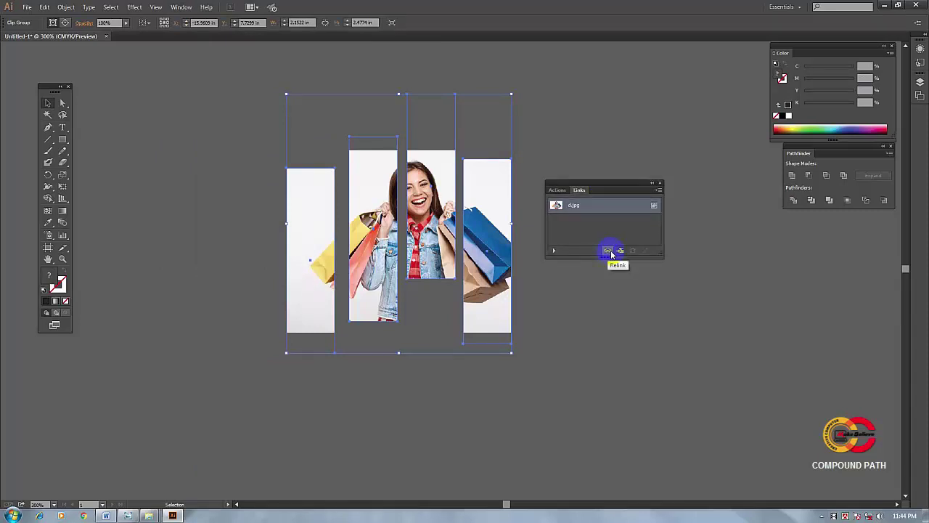
Relink the clipped photo to the image 3875528 from the Desktop folder
{"action": "left_click", "coordinate": [608, 251]}
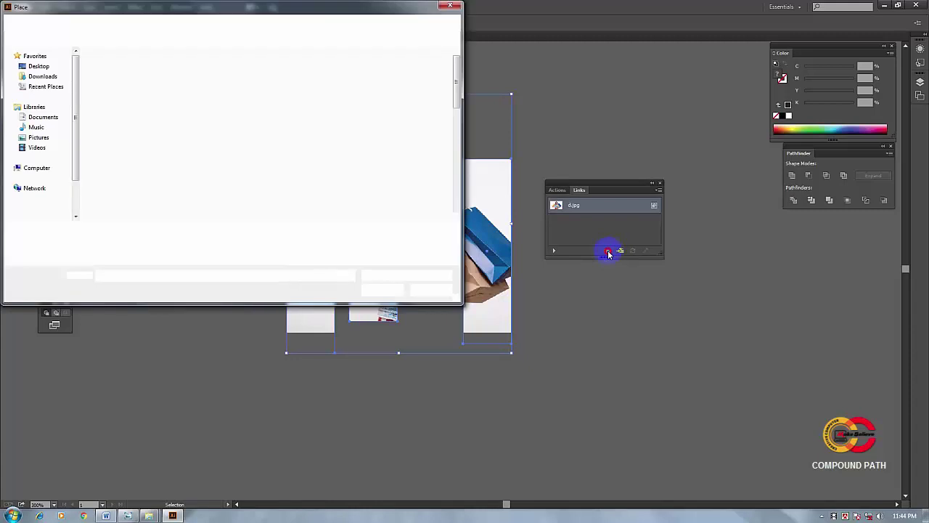
{"action": "left_click_drag", "start_coordinate": [185, 12], "coordinate": [377, 80]}
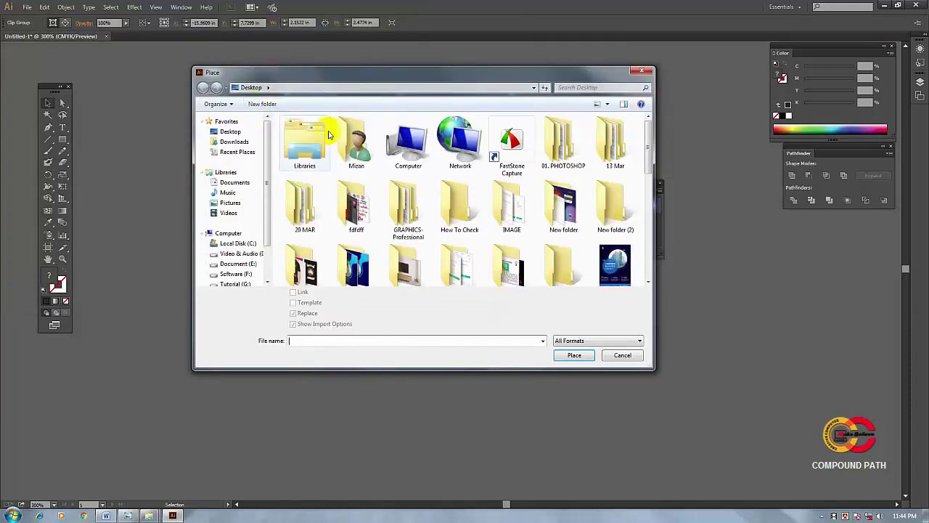
{"action": "left_click_drag", "start_coordinate": [279, 73], "coordinate": [283, 81]}
{"action": "left_click", "coordinate": [232, 142]}
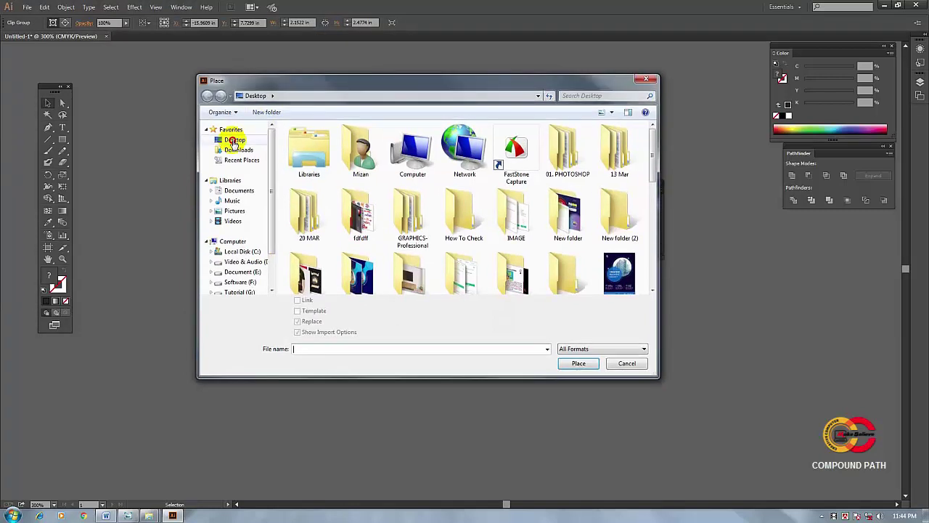
{"action": "left_click", "coordinate": [653, 162]}
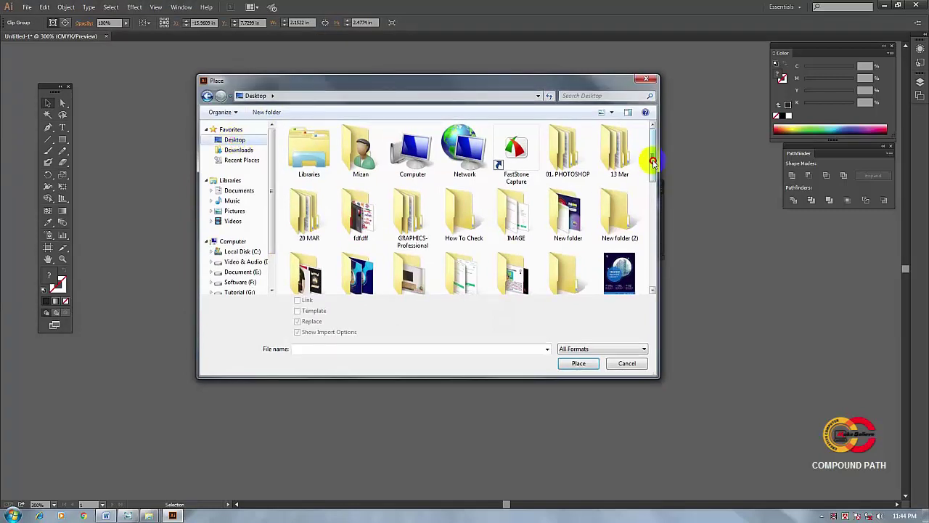
{"action": "left_click_drag", "start_coordinate": [652, 162], "coordinate": [655, 211]}
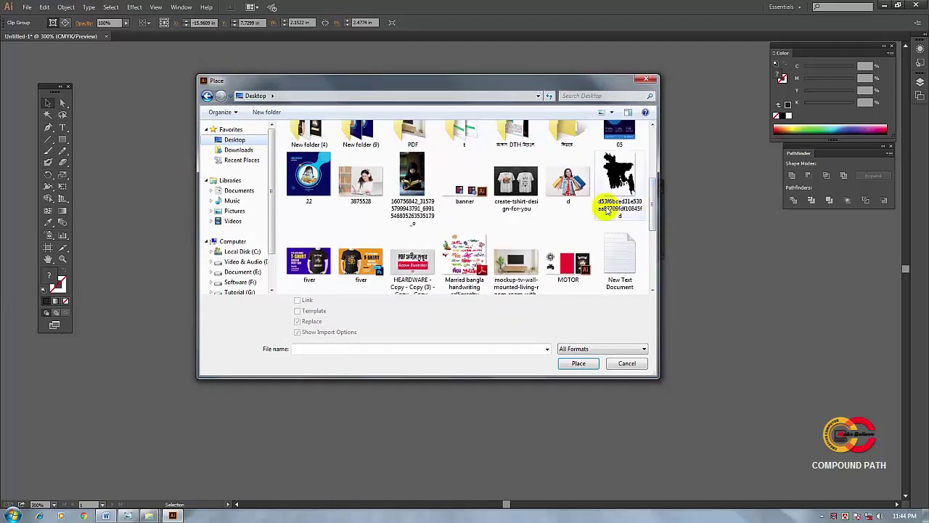
{"action": "left_click", "coordinate": [363, 178]}
{"action": "left_click", "coordinate": [581, 364]}
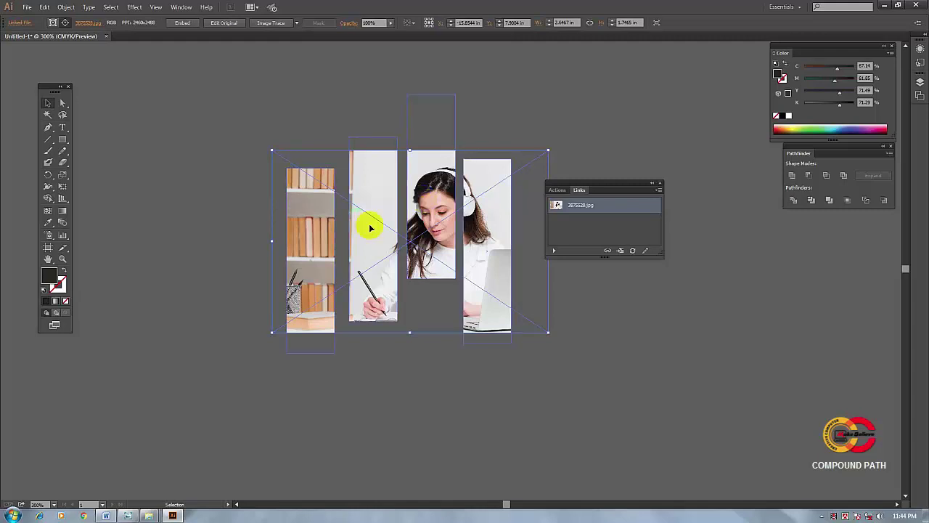
Embed the replacement image in the document and move the Links panel farther from the artwork
{"action": "left_click", "coordinate": [183, 25]}
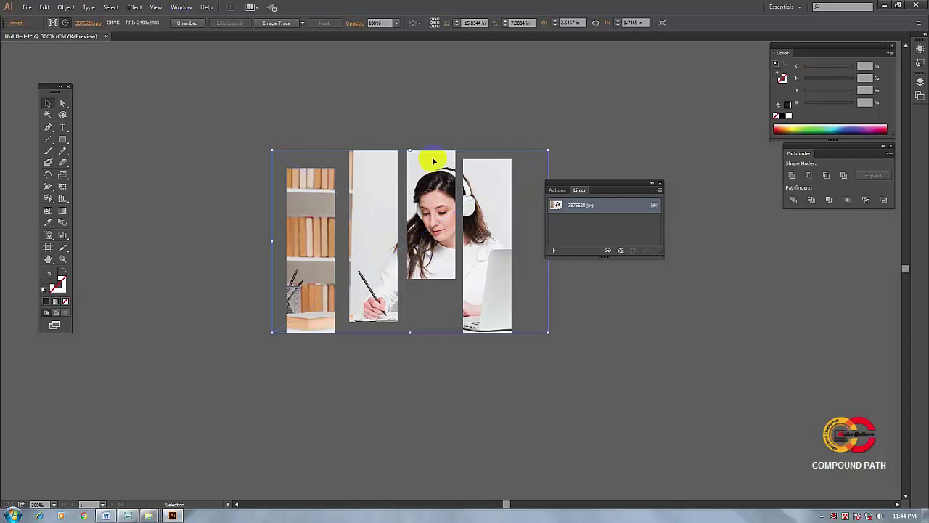
{"action": "left_click_drag", "start_coordinate": [626, 184], "coordinate": [673, 180]}
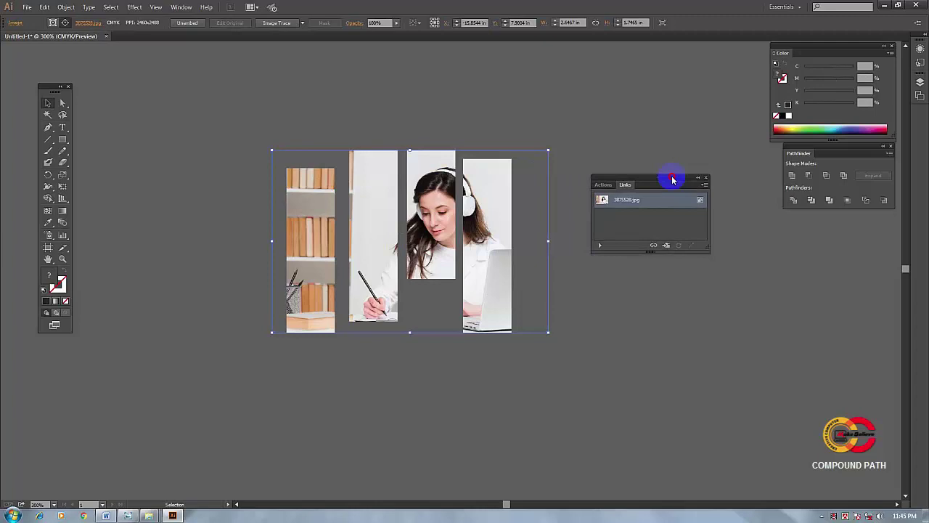